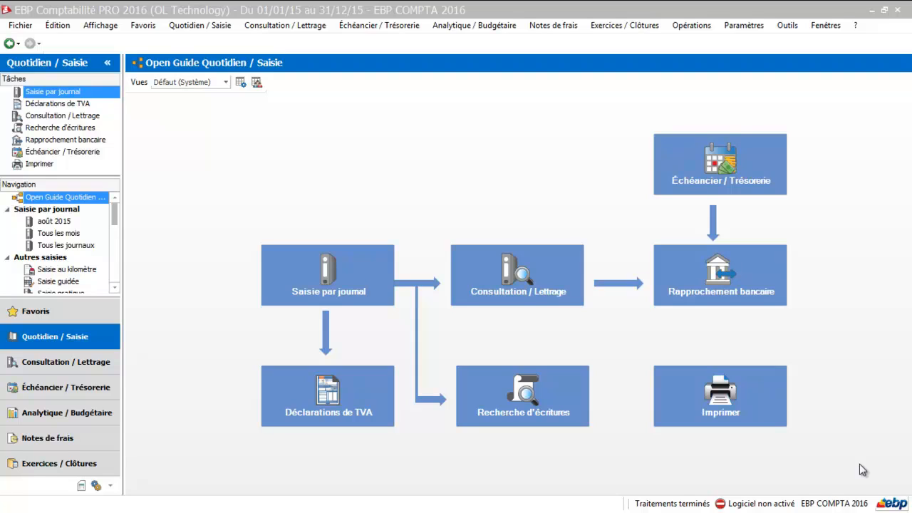
- Open journal entry for August 2015 and switch to the BP (Banque principale) journal
click(341, 290)
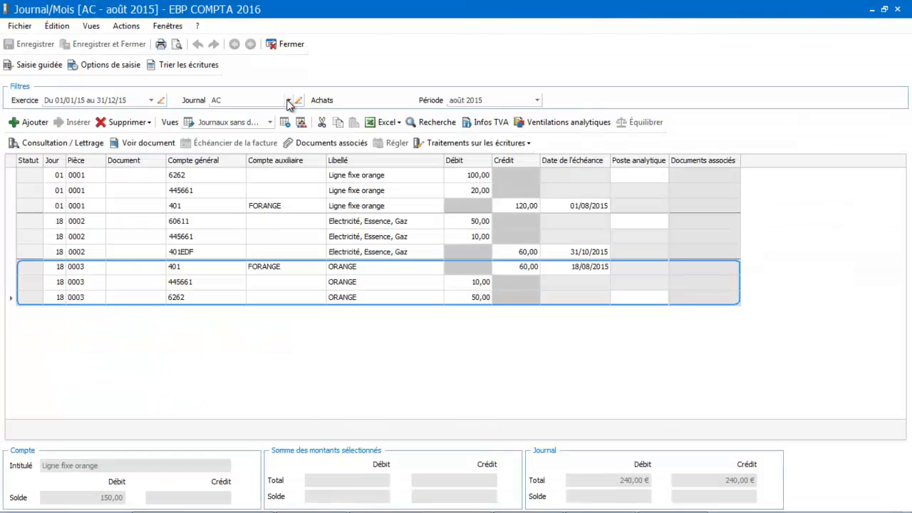
click(289, 101)
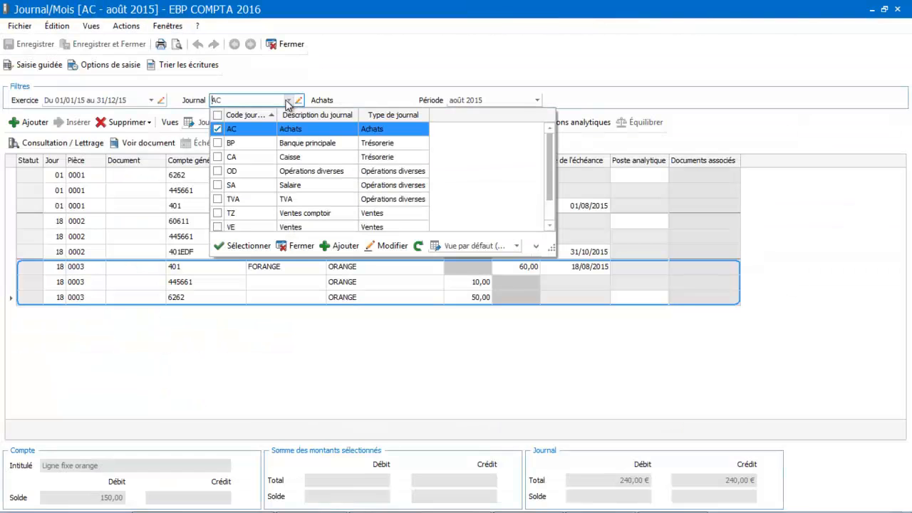
click(262, 143)
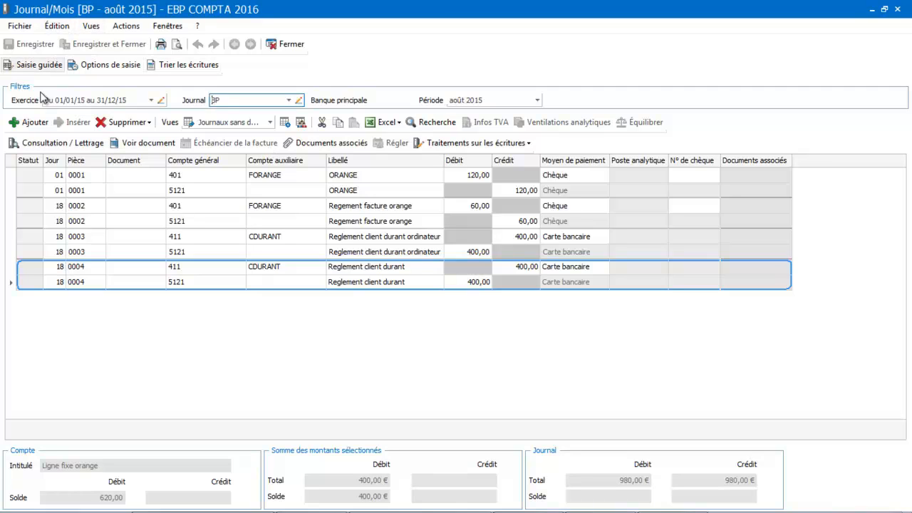
- Add a new entry to the bank journal and assign it general account 164, Emprunts auprès des établissements de crédit
click(31, 123)
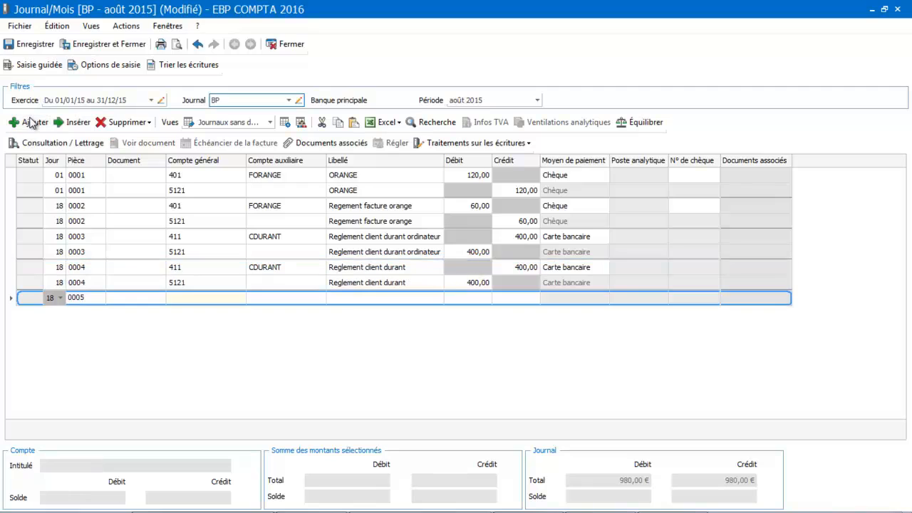
click(177, 300)
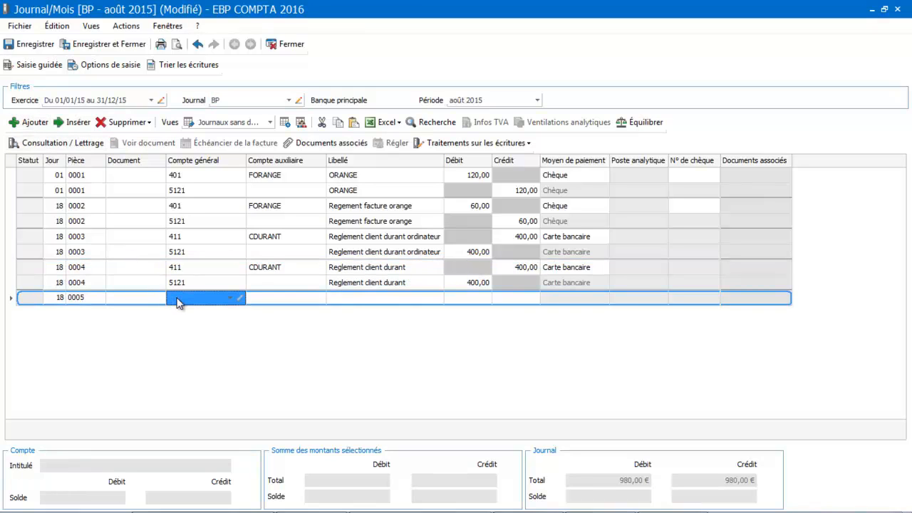
text(64)
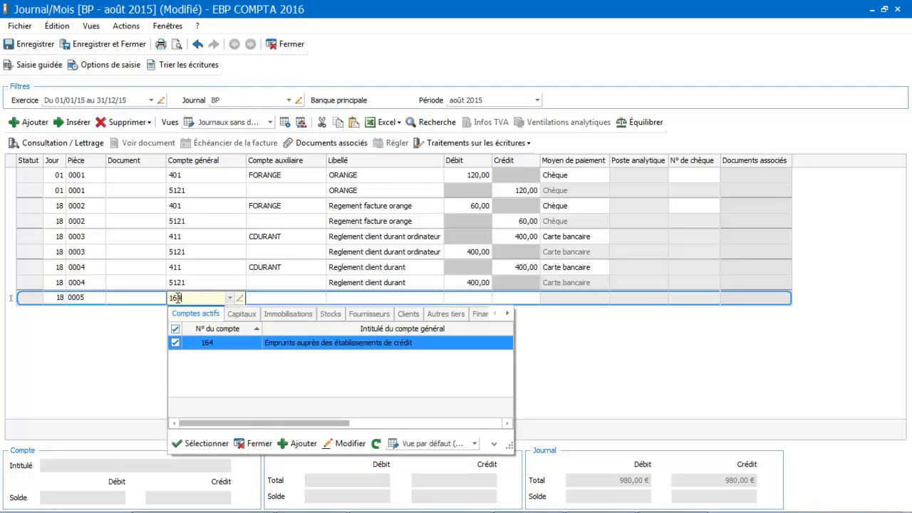
click(280, 345)
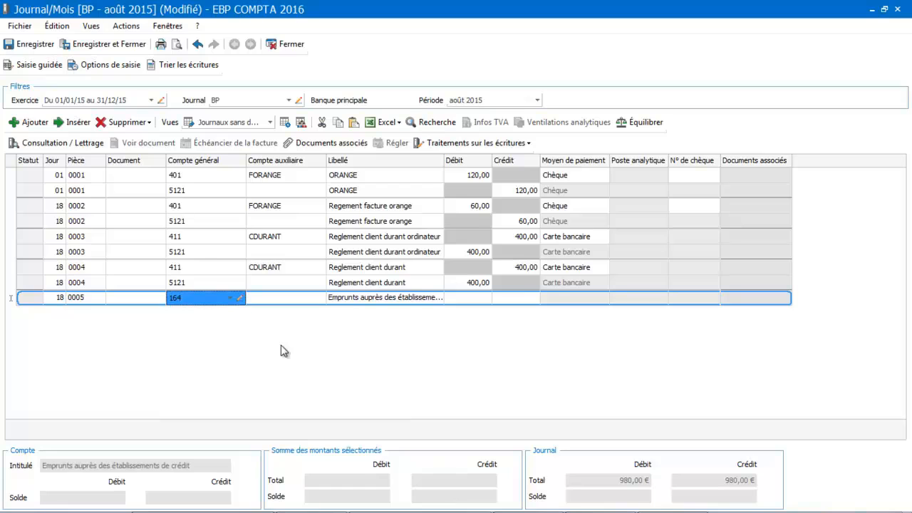
- Debit the account 164 line with 300 and complete the entry with the balancing credit line on account 5121
key(Tab)
key(Tab)
key(Tab)
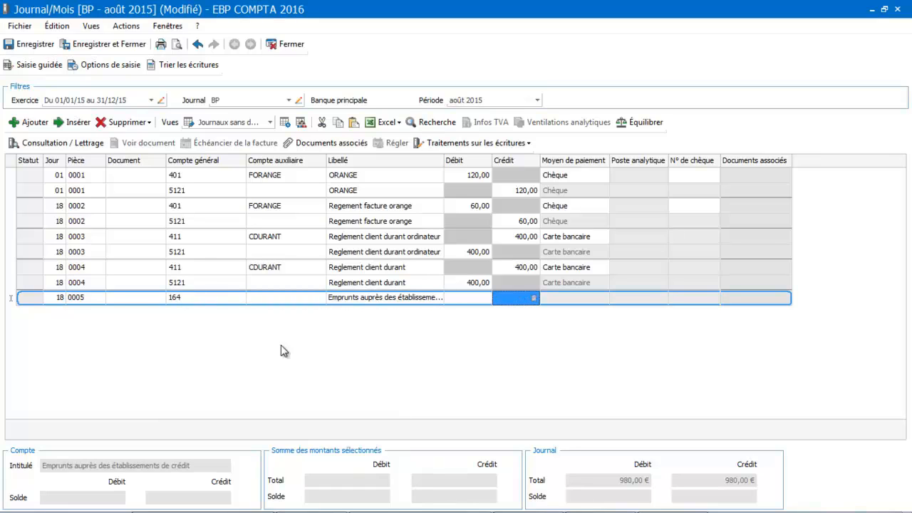
click(461, 300)
text(300)
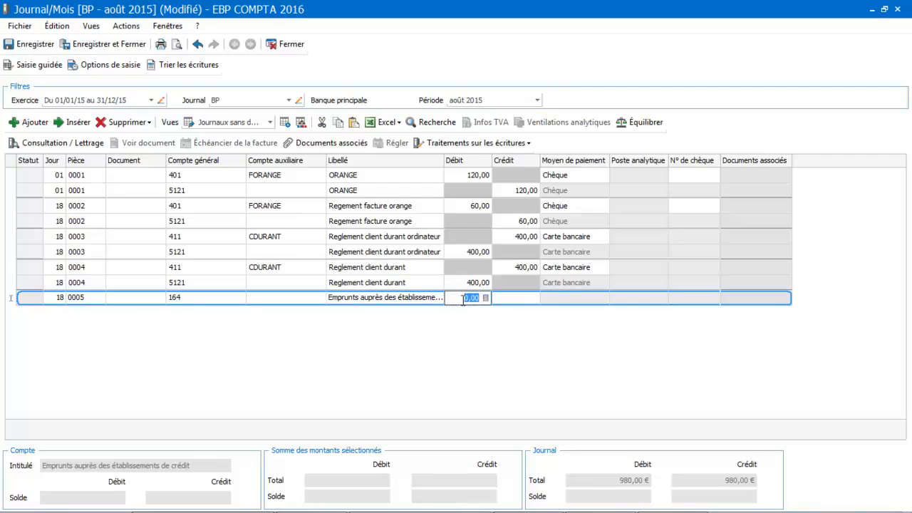
key(Return)
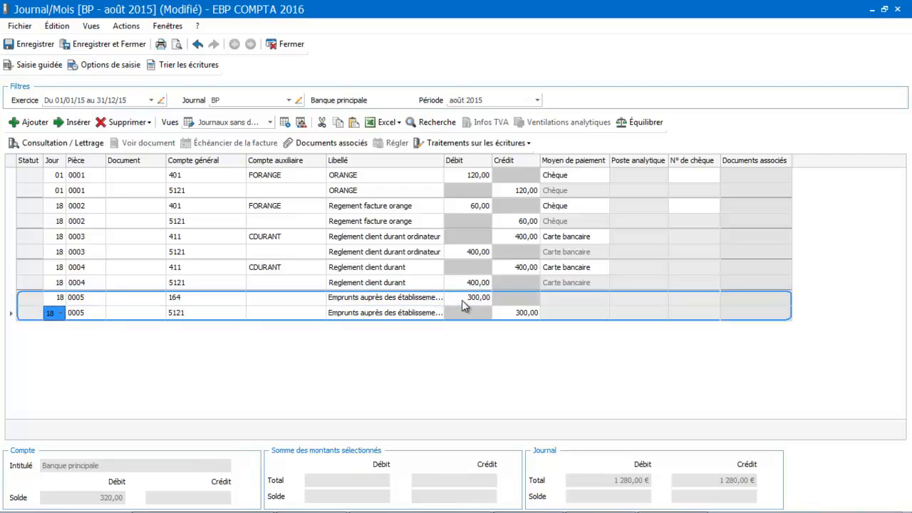
key(Return)
key(Return)
key(Return)
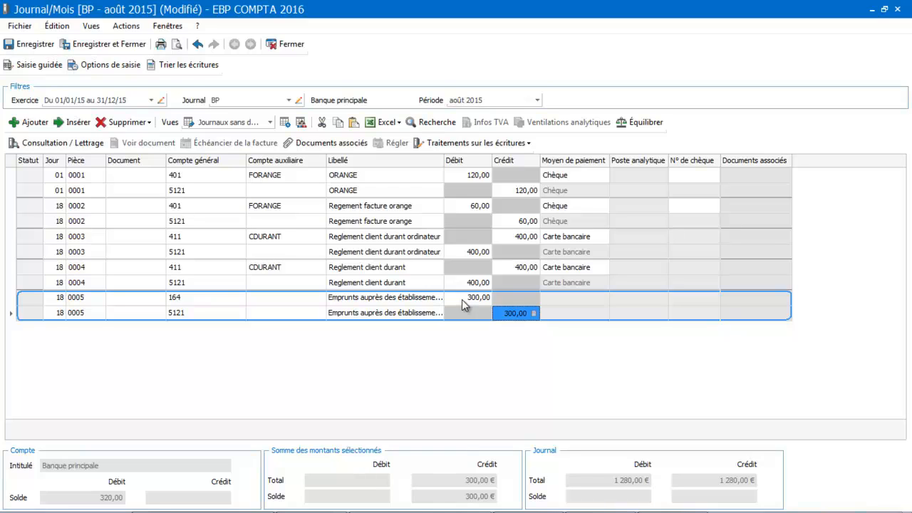
- Create a subscription from the loan repayment entry, saving the journal changes
click(450, 143)
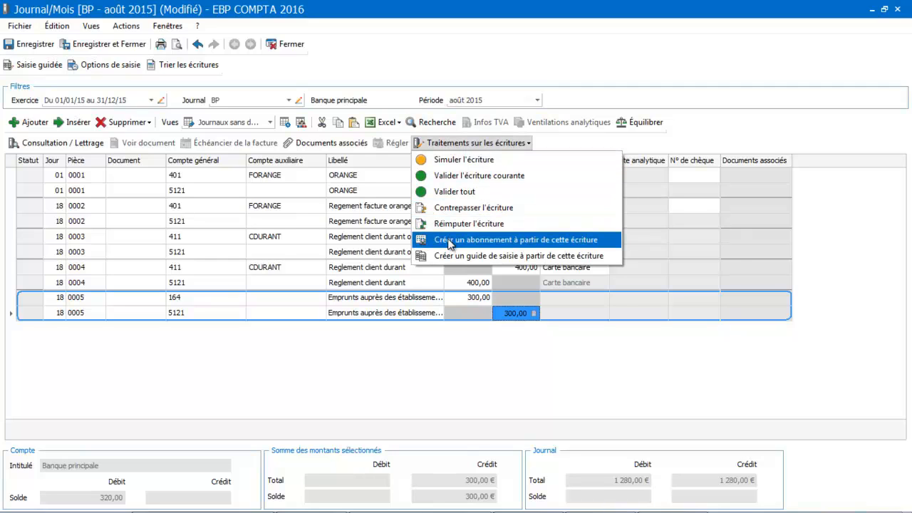
click(449, 240)
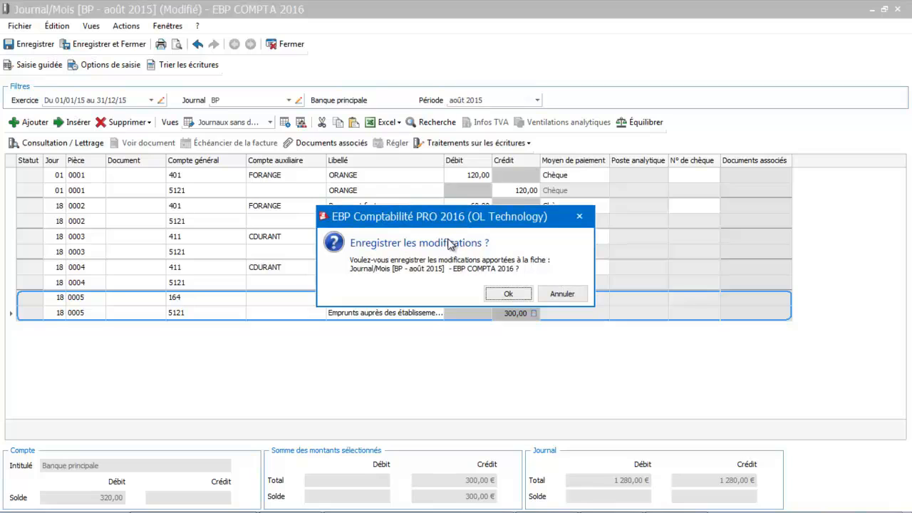
click(503, 295)
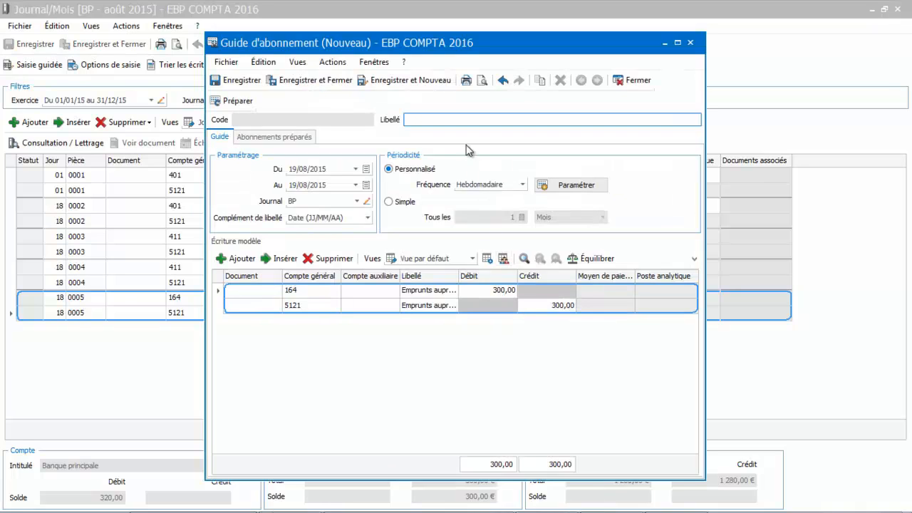
- Label the new subscription guide "Remboursement emprunt"
text(Remboursement emprunt)
key(Tab)
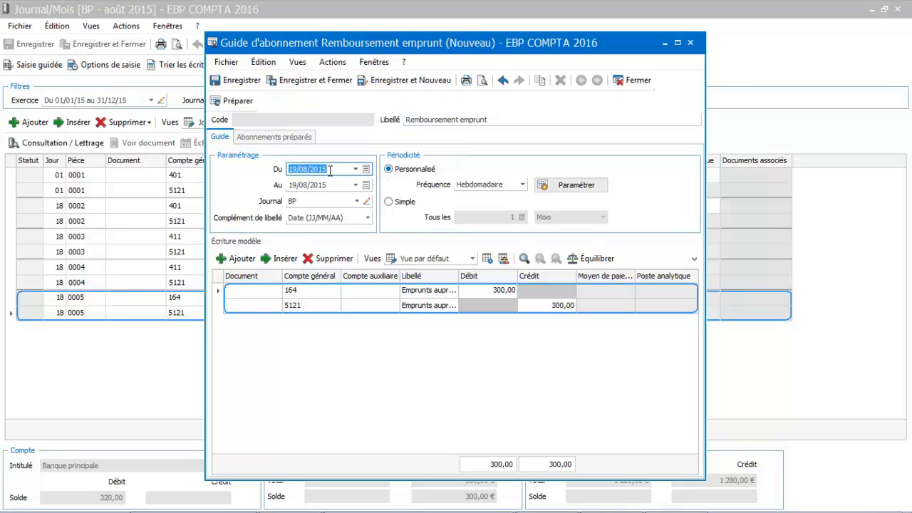
- Set the end date of the subscription guide to 19/08/2016
click(356, 185)
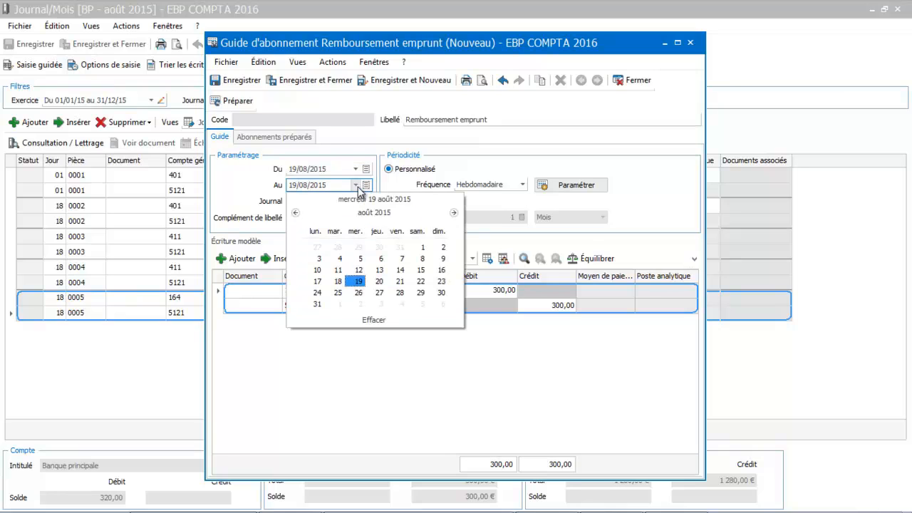
click(454, 214)
click(403, 201)
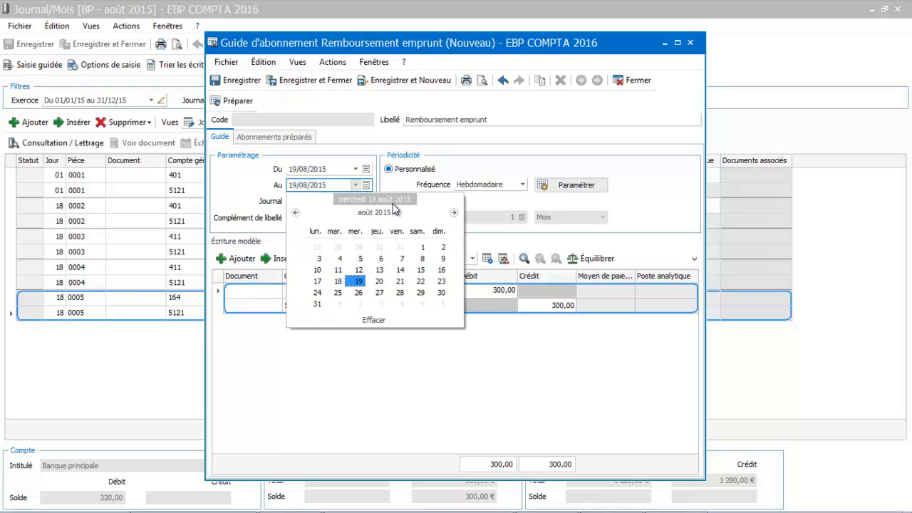
click(332, 184)
click(332, 183)
key(BackSpace)
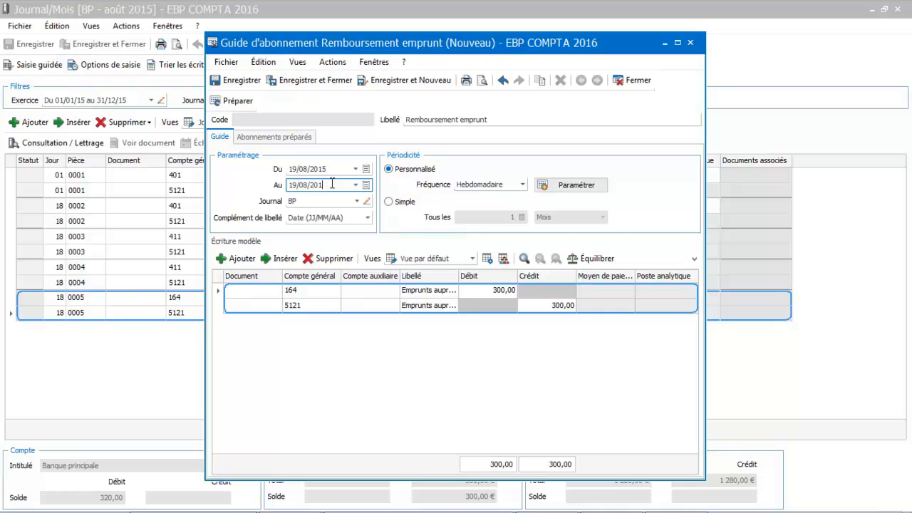
text(6)
key(Tab)
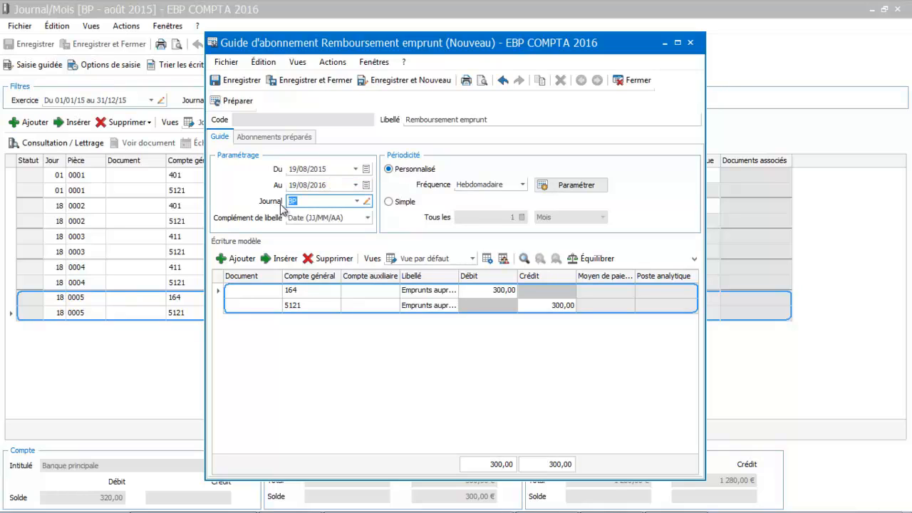
- Set the custom periodicity to Mensuelle, recurring on day 10 of the month with all months included
click(463, 186)
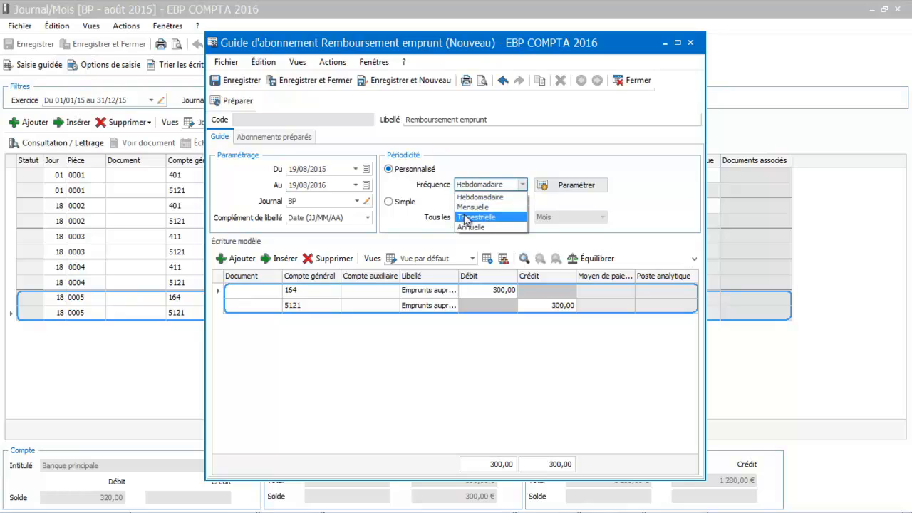
click(473, 207)
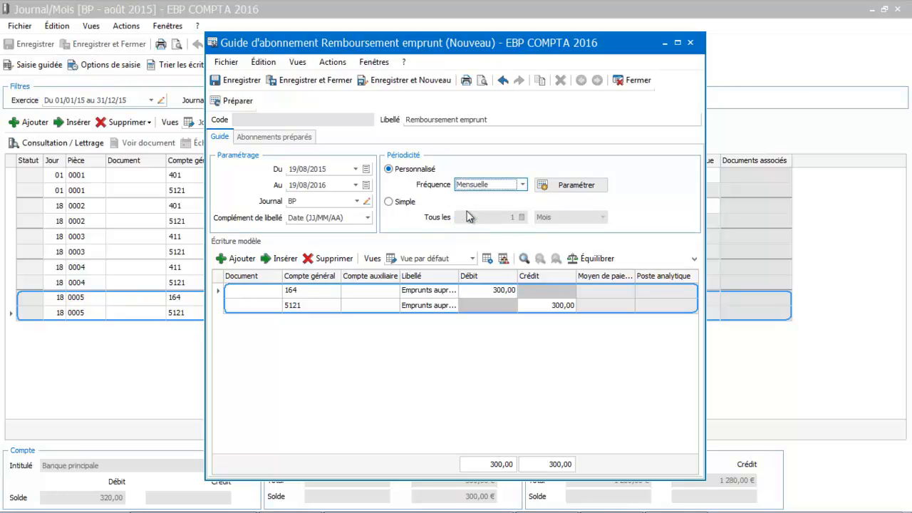
click(576, 187)
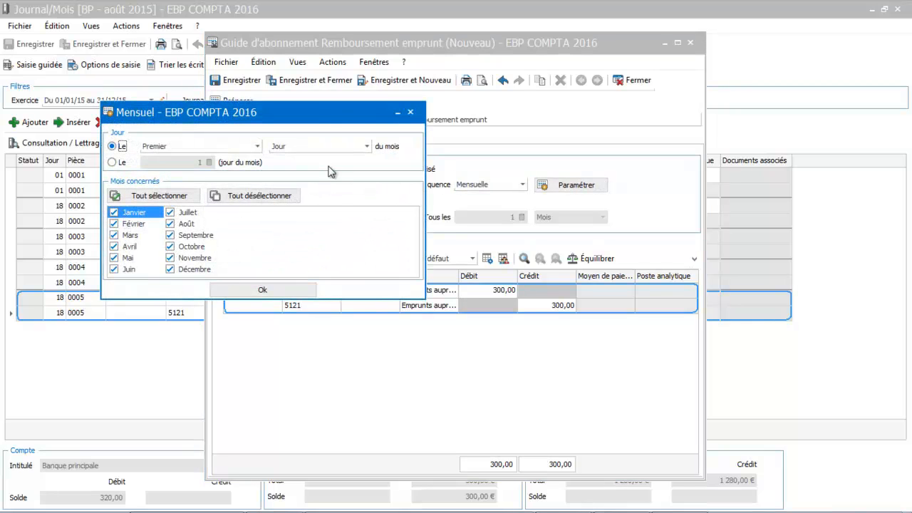
click(216, 146)
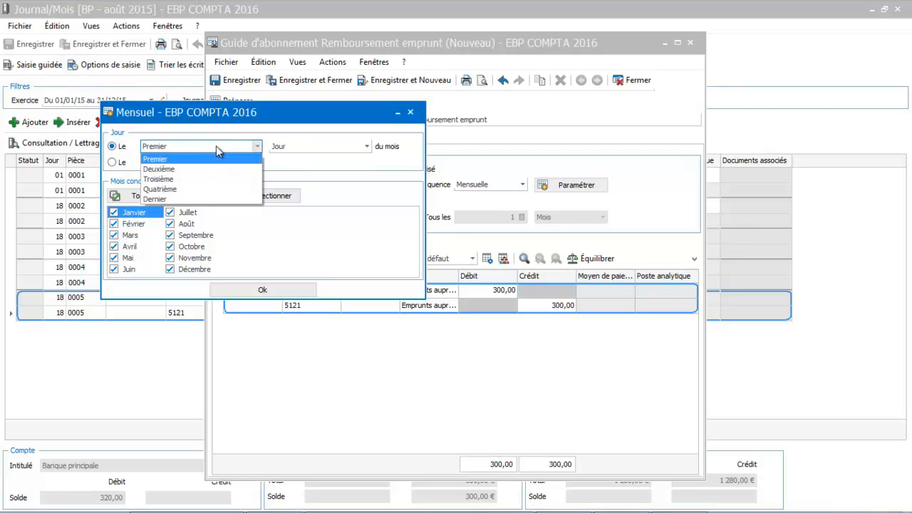
click(112, 162)
click(157, 162)
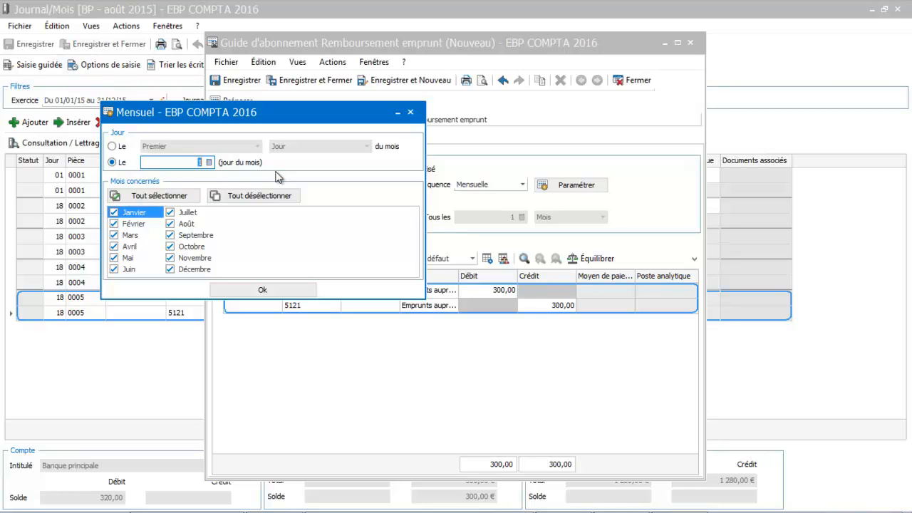
key(Tab)
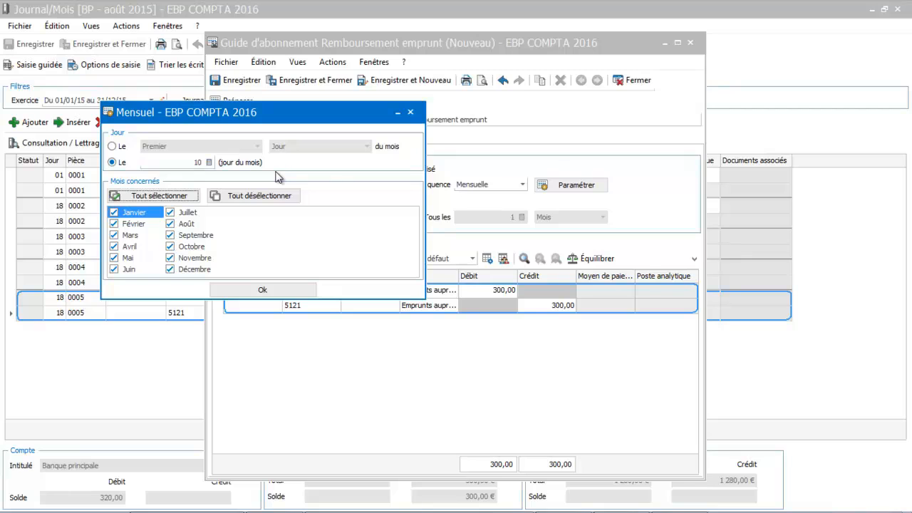
click(257, 288)
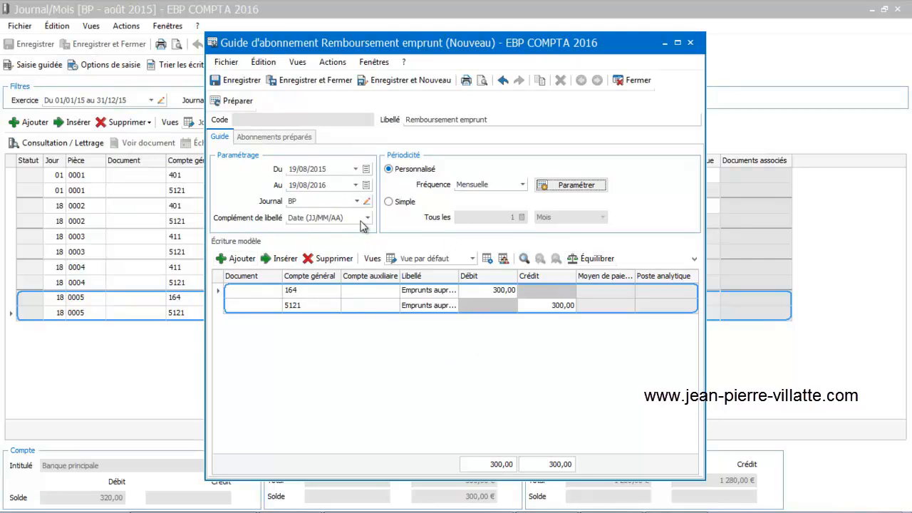
- Save the subscription guide and prepare its recurring entries
click(295, 138)
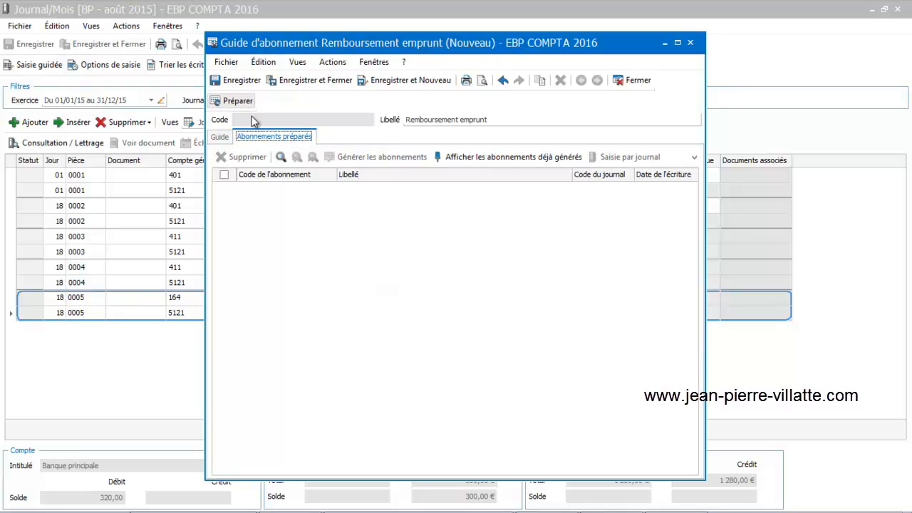
click(229, 102)
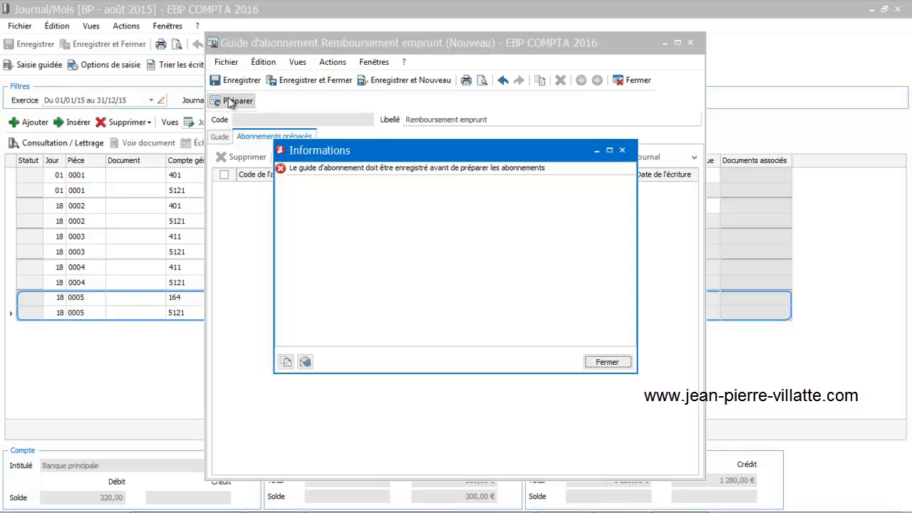
click(615, 362)
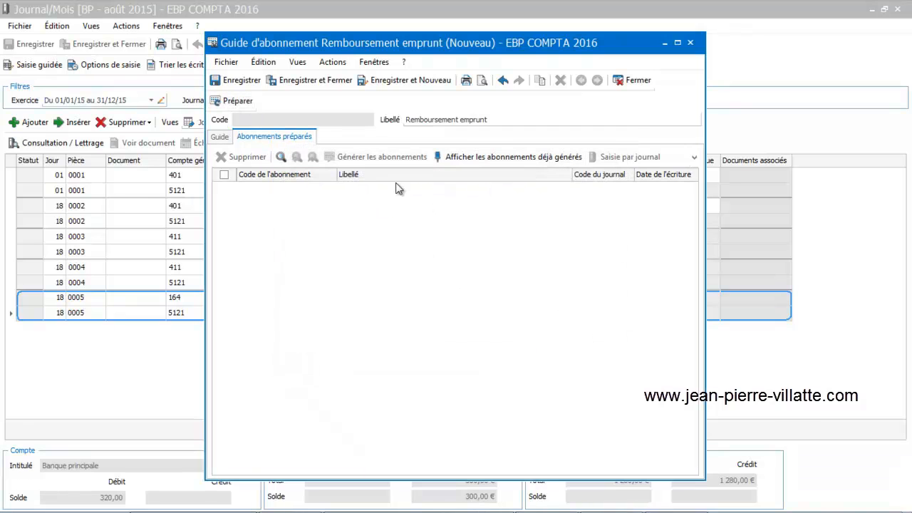
click(238, 80)
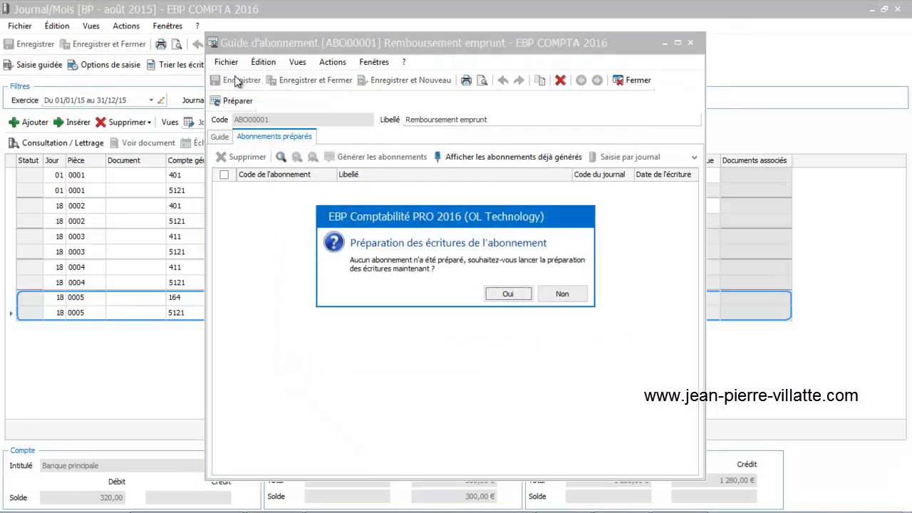
click(509, 294)
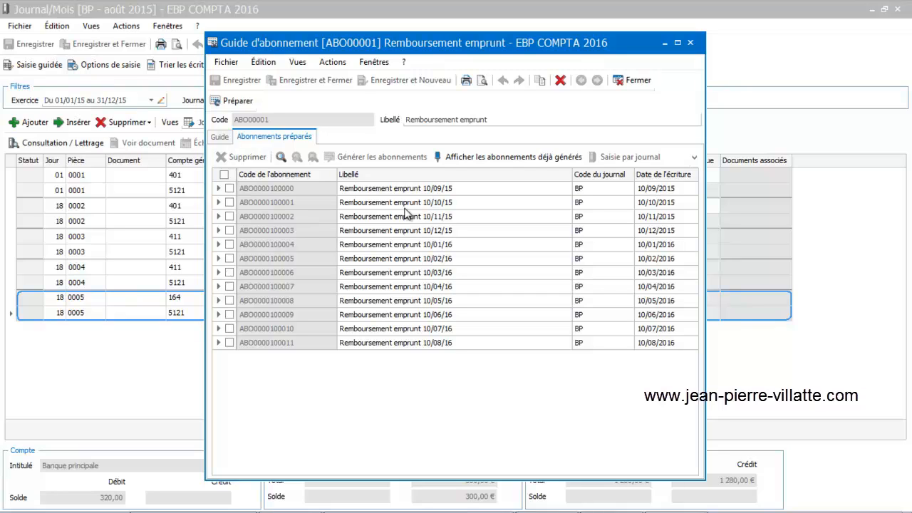
- Close the subscription guide and the bank journal, and view the list of subscription guides
click(635, 83)
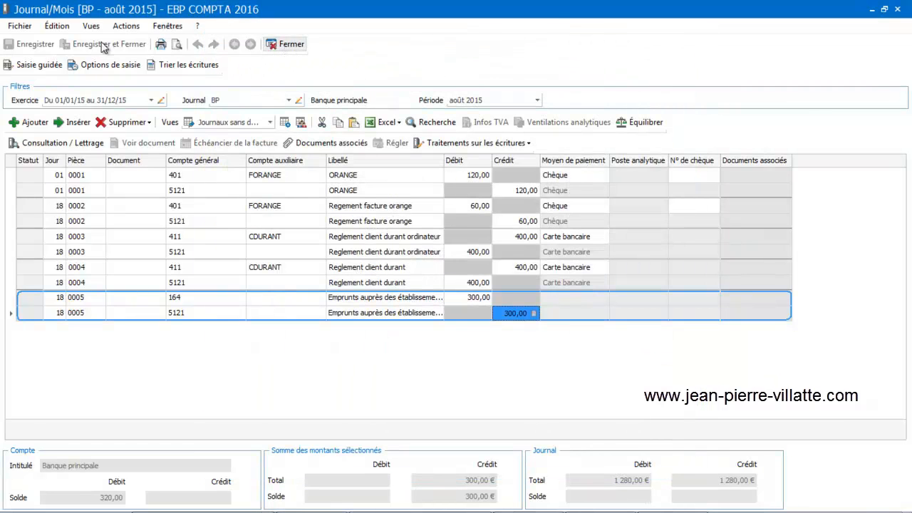
click(293, 45)
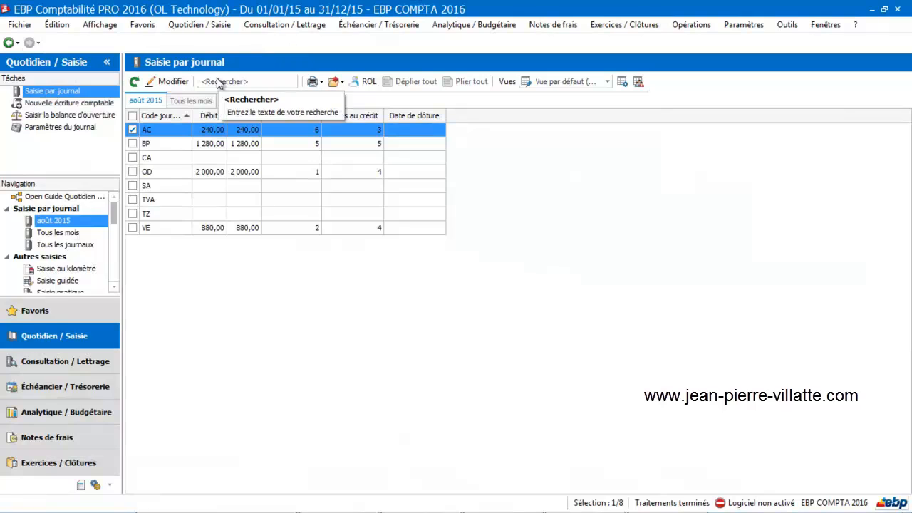
click(113, 285)
click(113, 285)
click(113, 286)
click(114, 286)
click(113, 286)
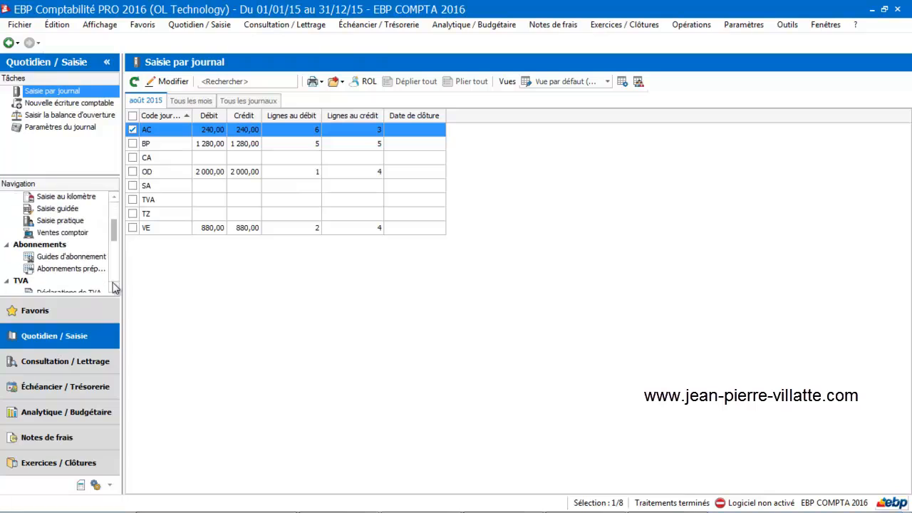
click(82, 259)
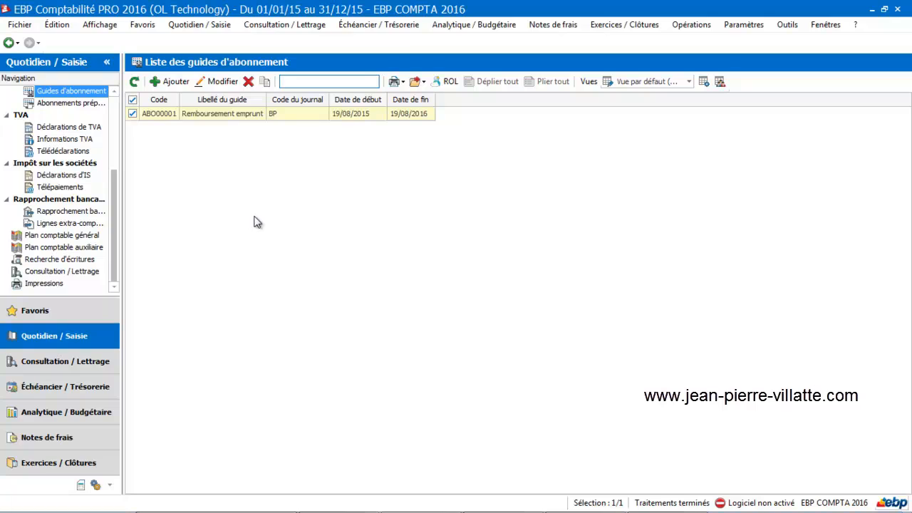
drag(116, 186, 124, 91)
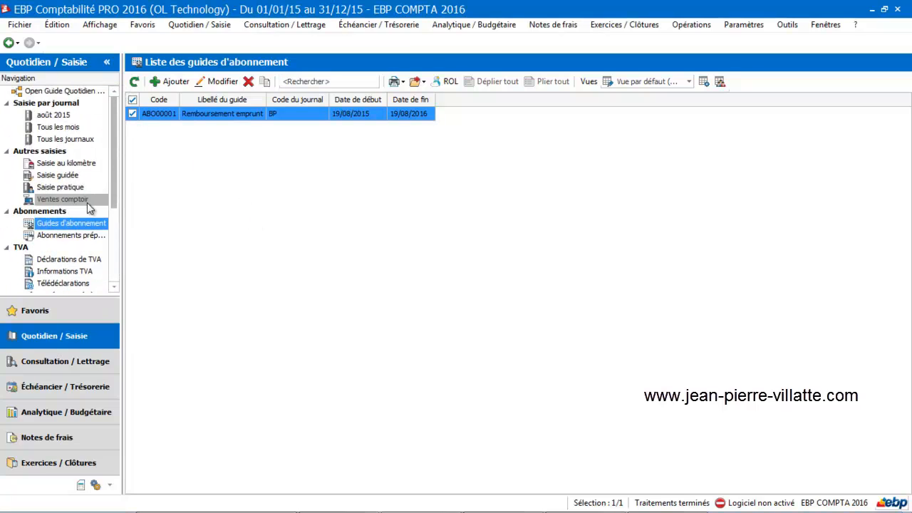
- View the prepared subscriptions, including those due for generation by 19/08/15, and try to generate them
click(81, 241)
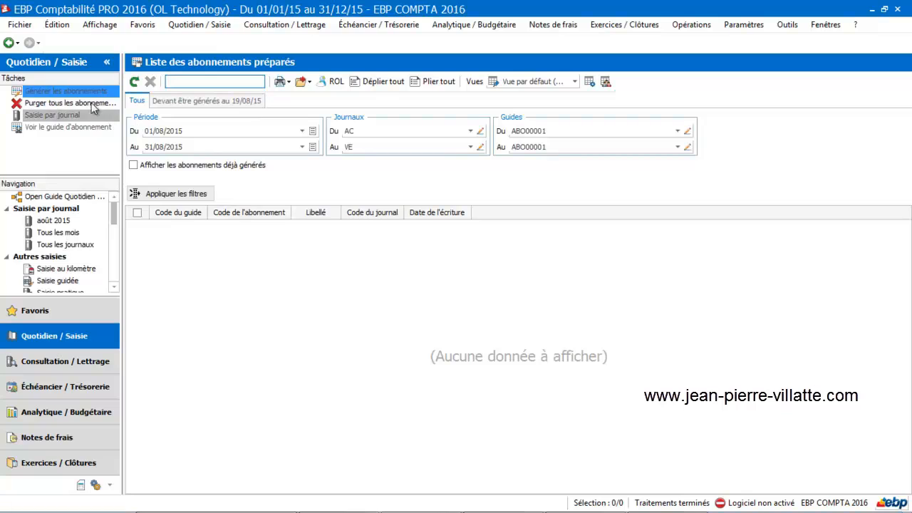
click(84, 93)
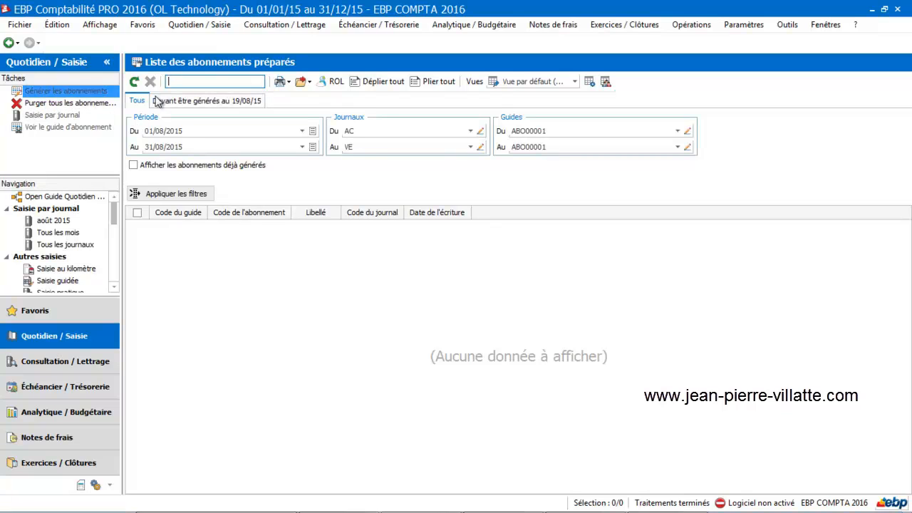
click(182, 104)
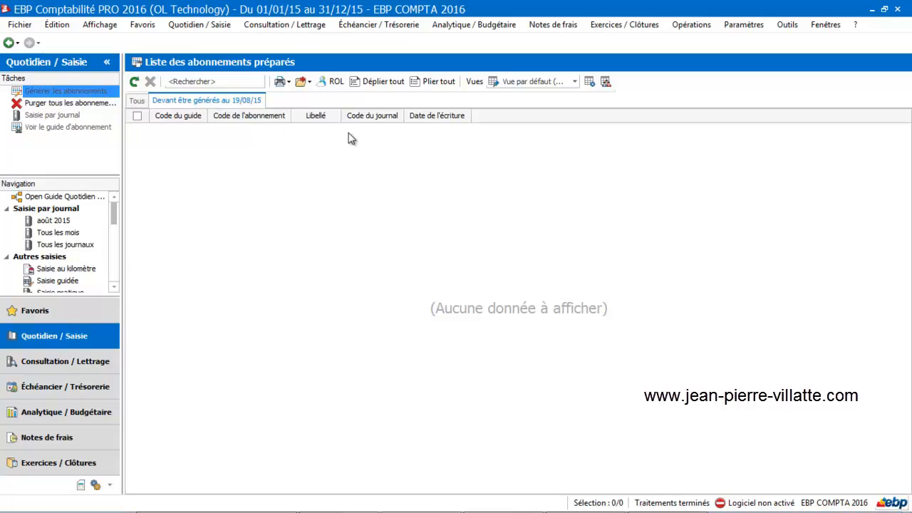
click(32, 92)
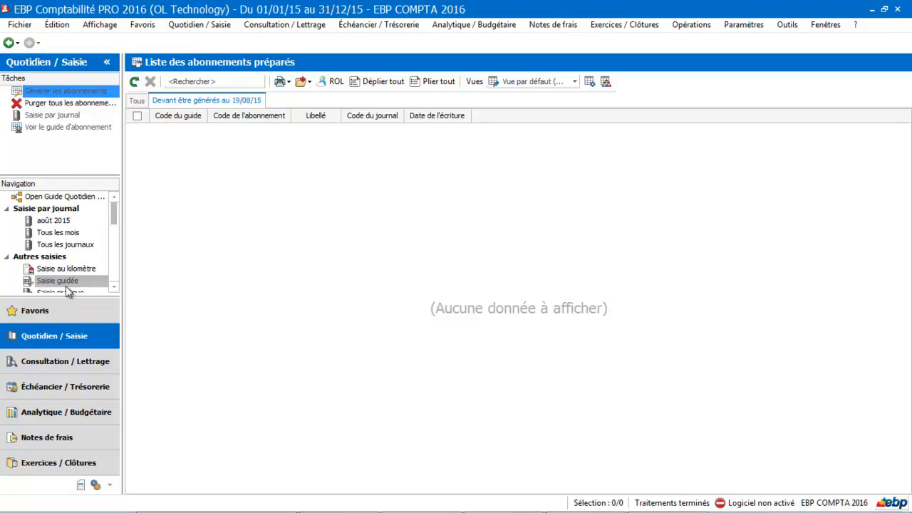
- Review the August 2015 entries in bank journal BP and close the journal
click(57, 222)
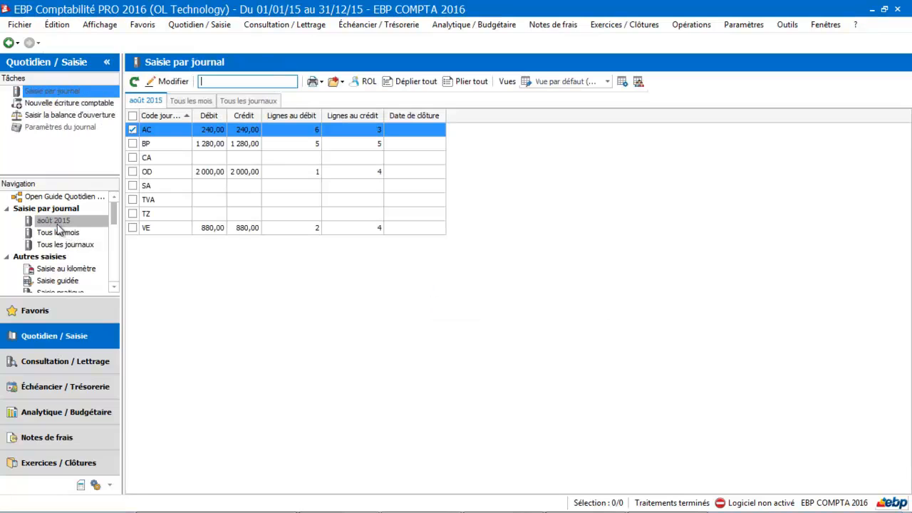
click(194, 145)
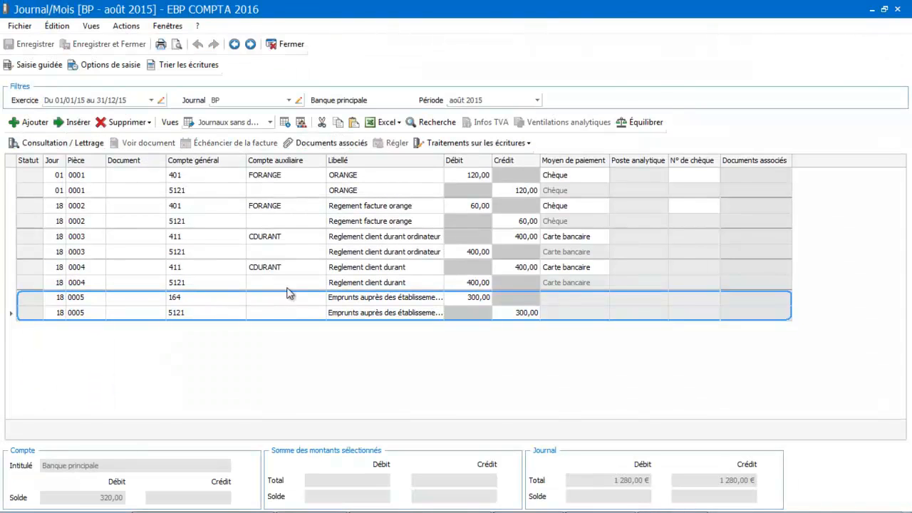
click(289, 44)
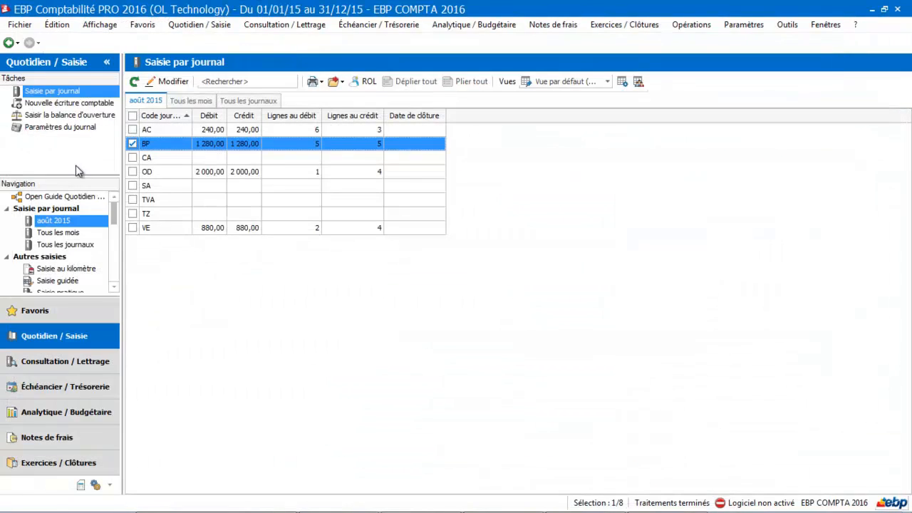
- Open the Remboursement emprunt subscription guide and display its prepared subscriptions
click(115, 288)
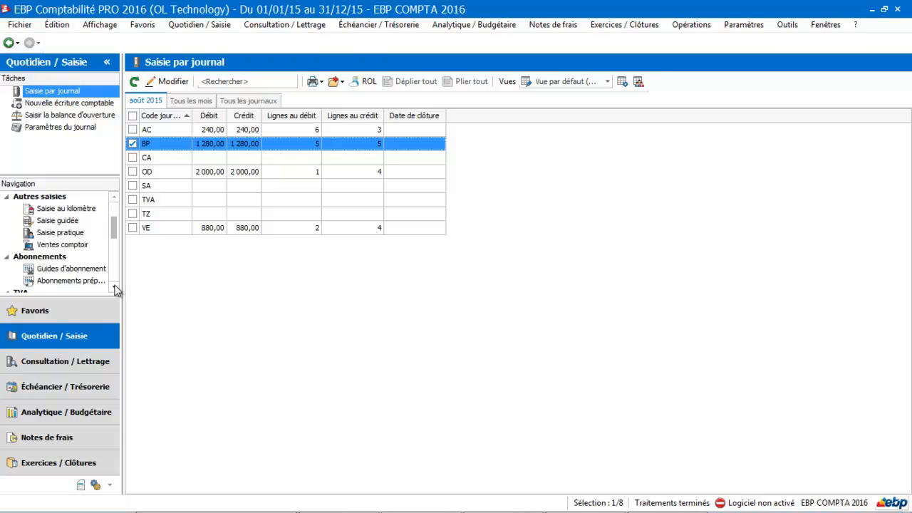
click(87, 269)
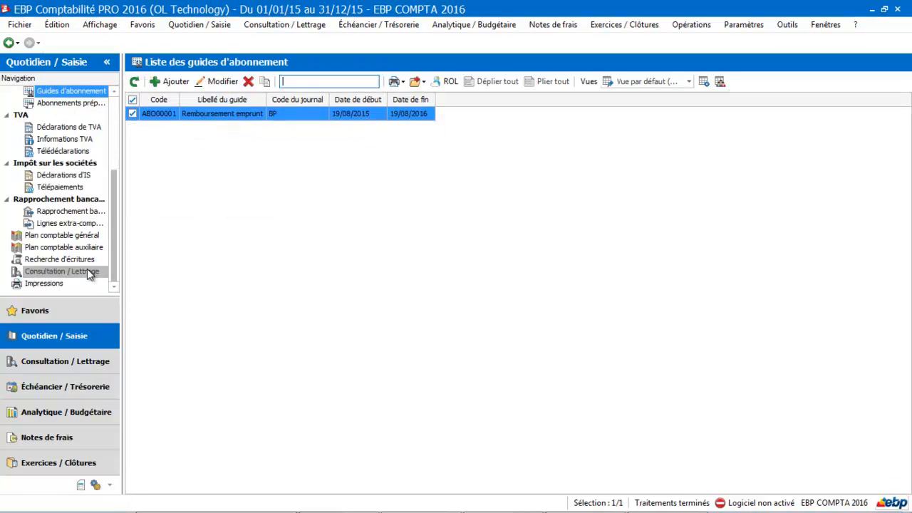
click(230, 114)
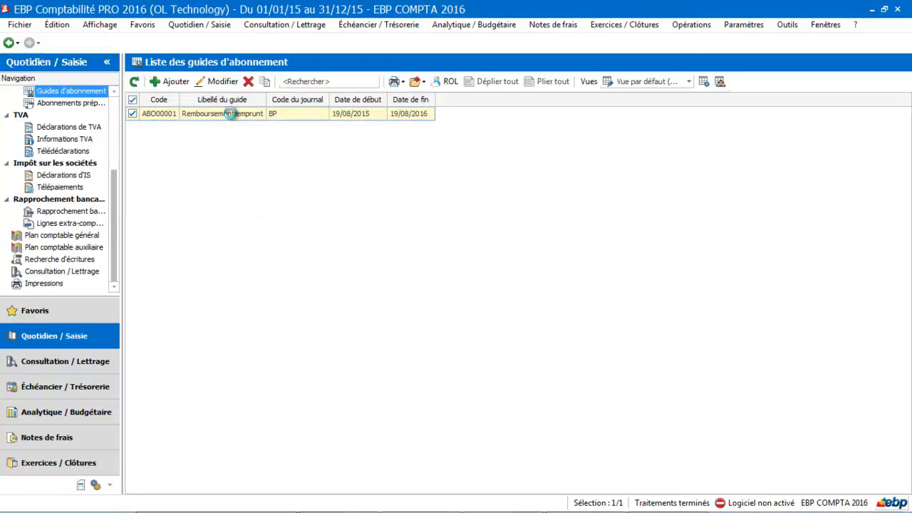
double_click(230, 114)
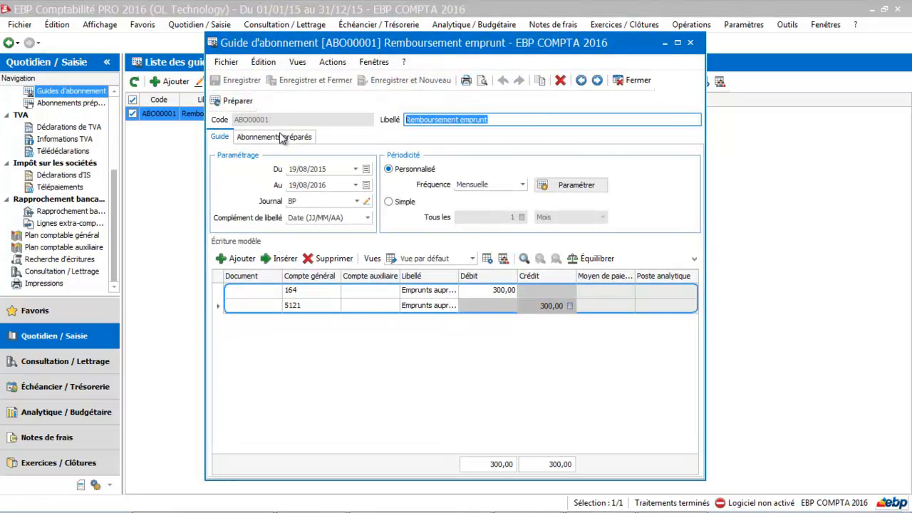
click(282, 135)
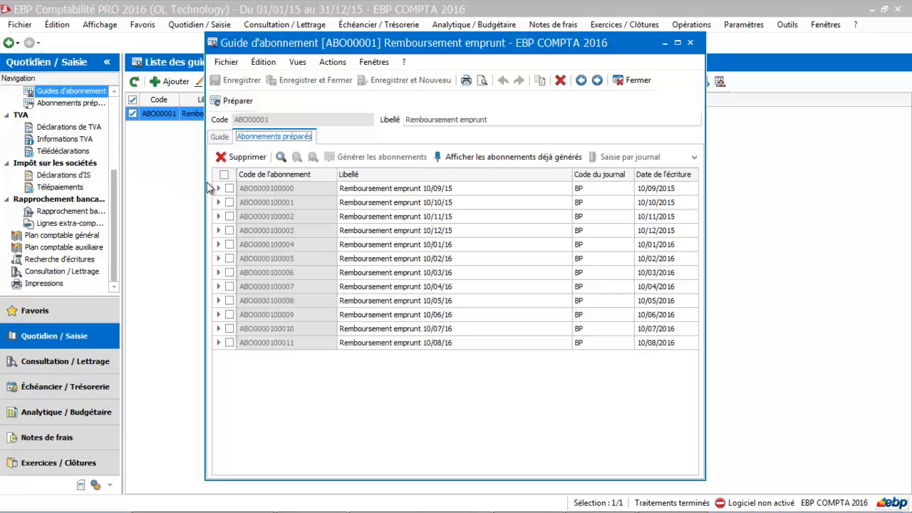
- Generate the prepared Remboursement emprunt subscription dated 10/09/2015, then close the operation report and the guide
click(229, 189)
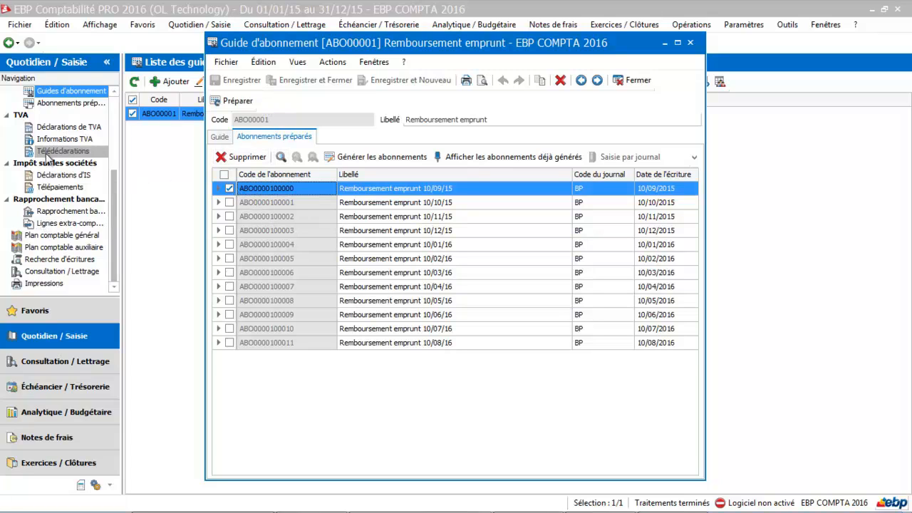
click(50, 92)
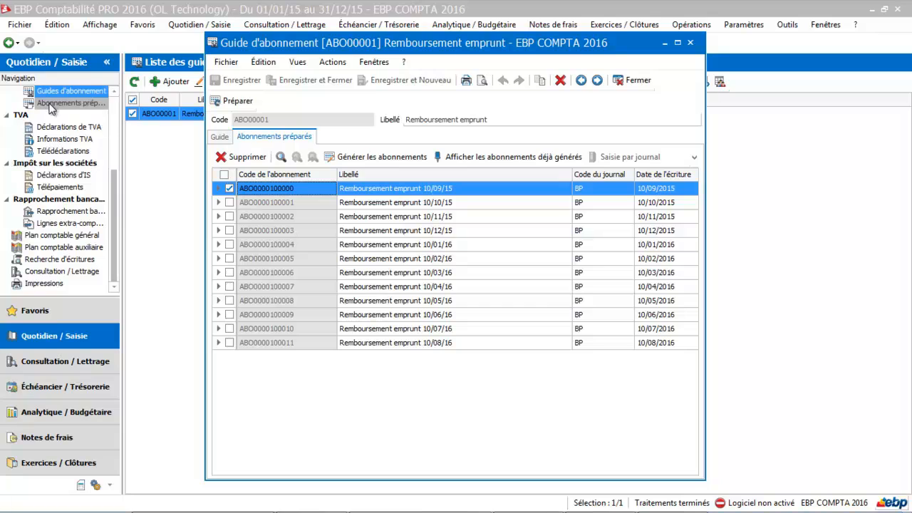
click(390, 158)
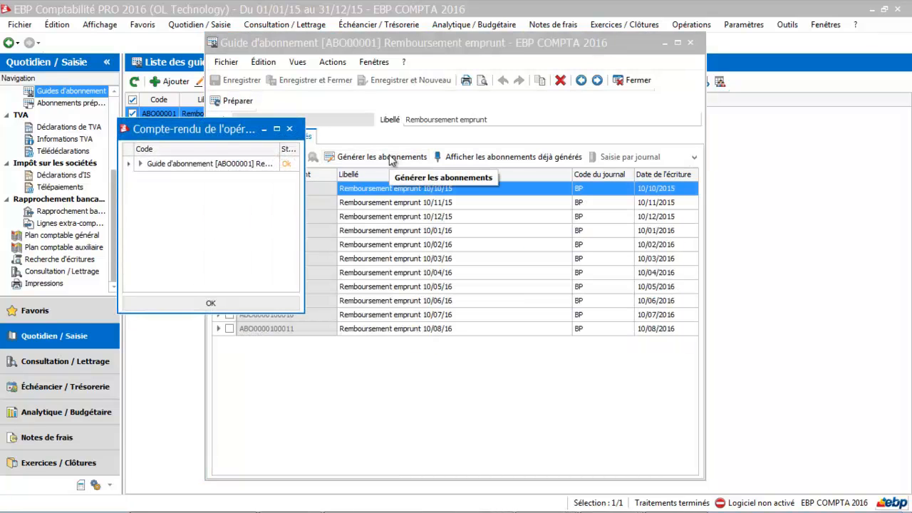
click(277, 129)
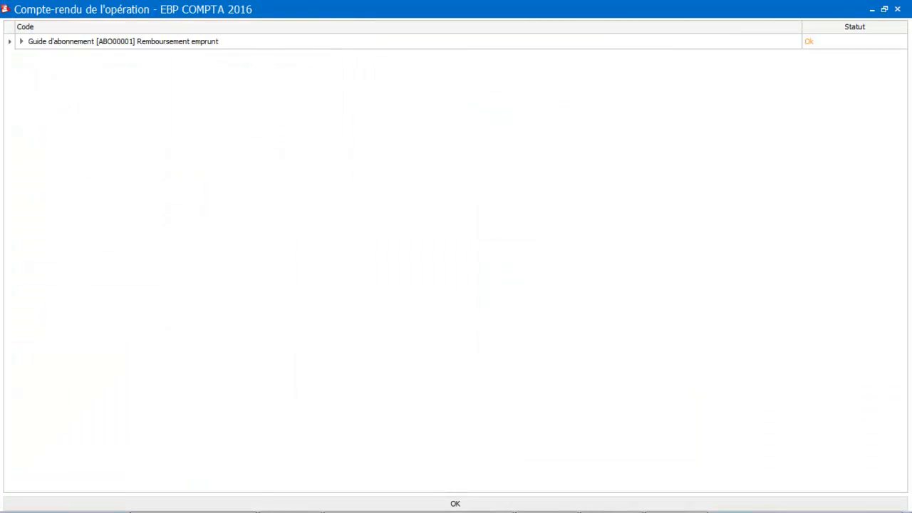
click(897, 10)
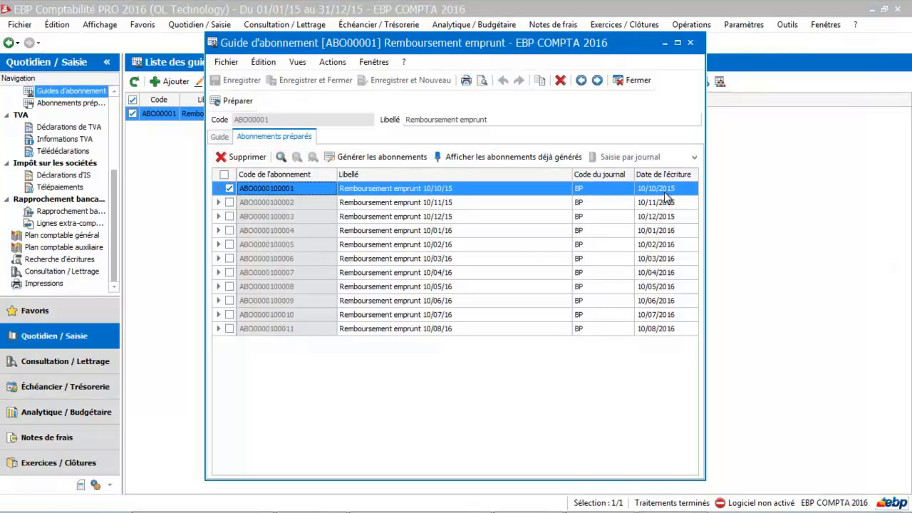
click(638, 80)
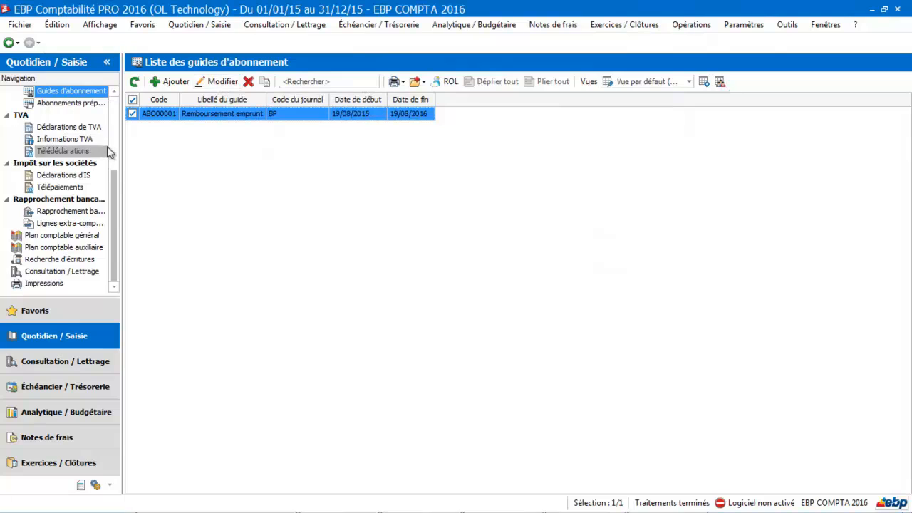
- Open bank journal BP for September 2015 from the all-months list to check the generated loan repayment entry
drag(116, 196, 121, 105)
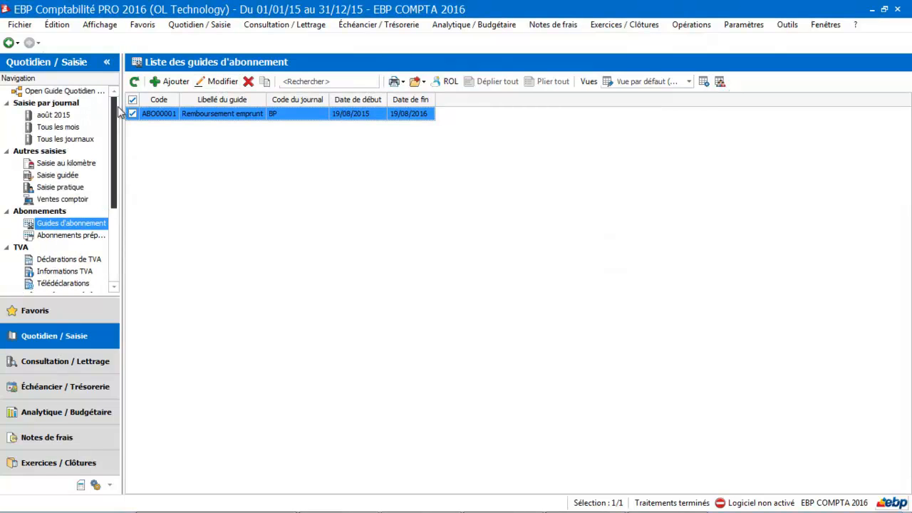
click(53, 235)
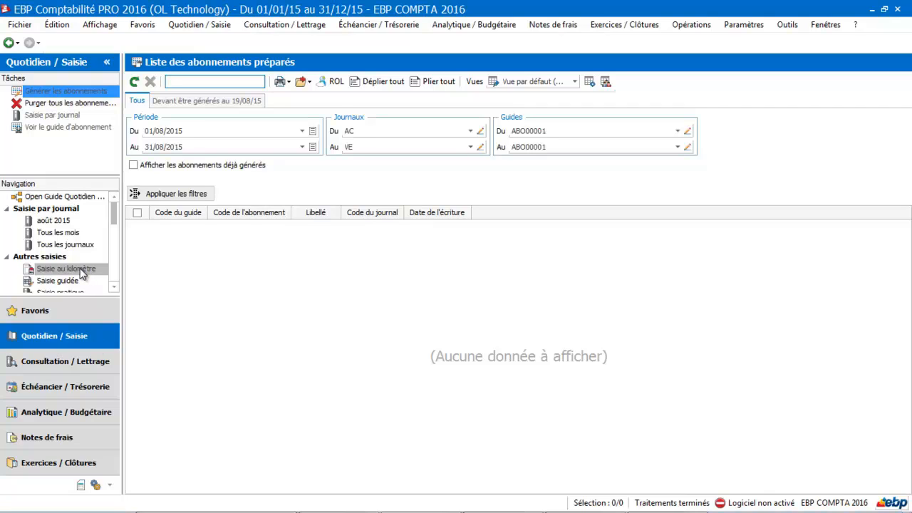
click(68, 238)
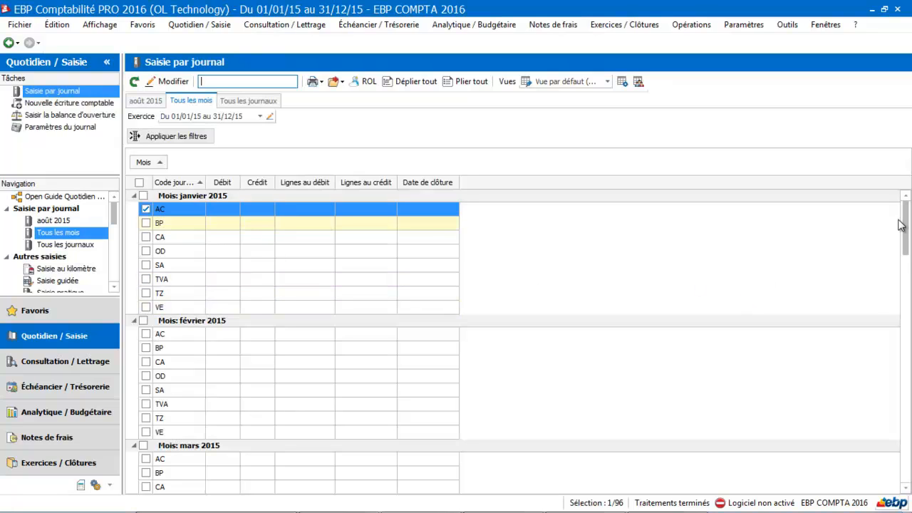
drag(906, 226, 908, 391)
double_click(249, 341)
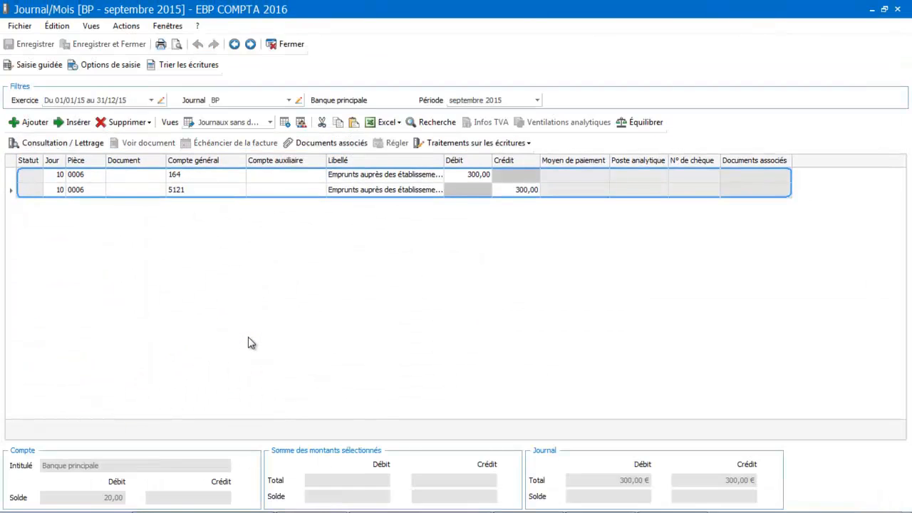